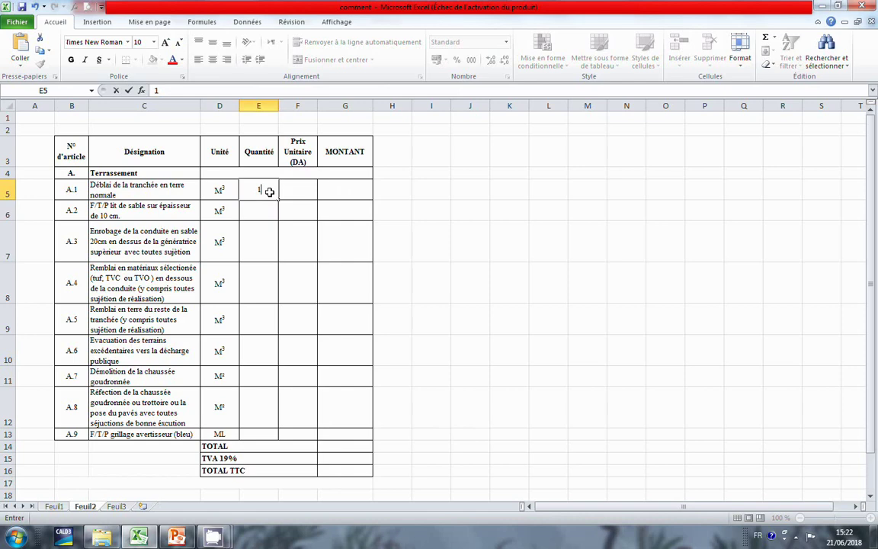
- Enter quantities 120, 123, 10, 10 and 156 for items A.1–A.5 in column E
key(Return)
text(12)
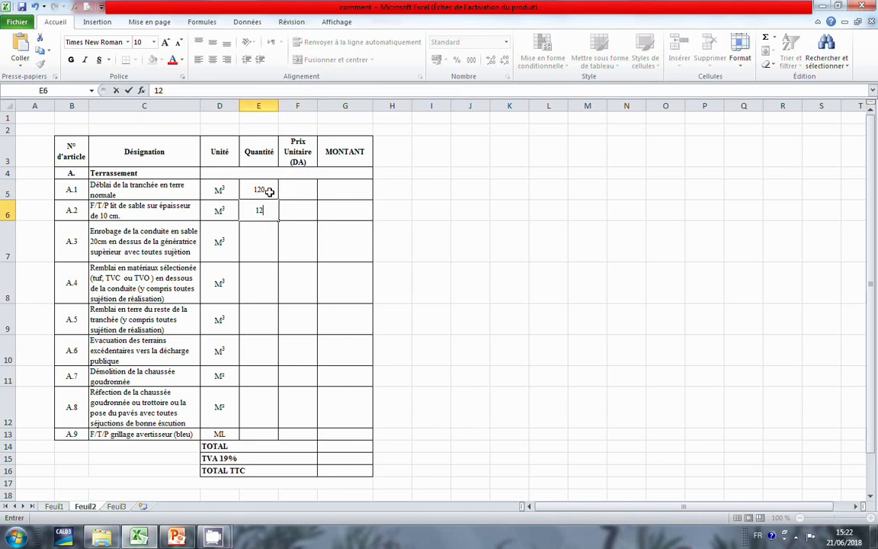
text(3)
key(Return)
text(10)
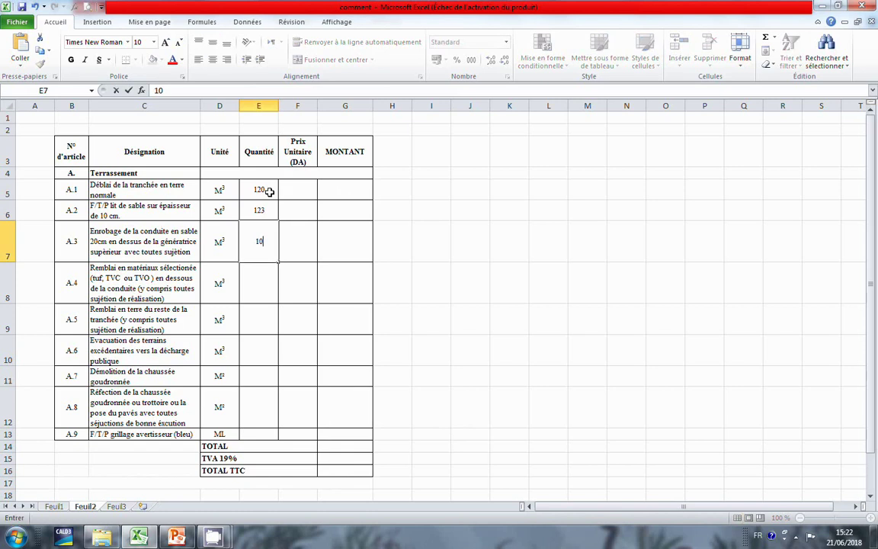
key(Return)
text(10)
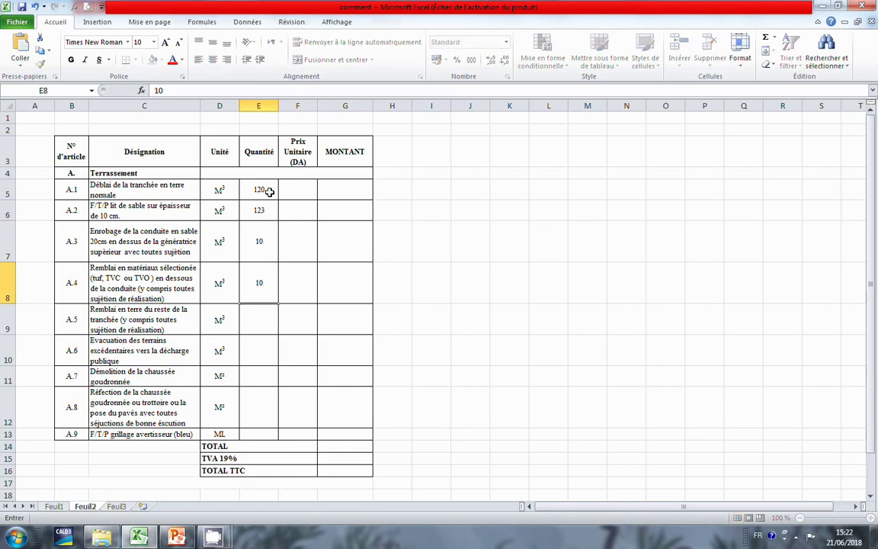
key(Return)
text(156)
key(Return)
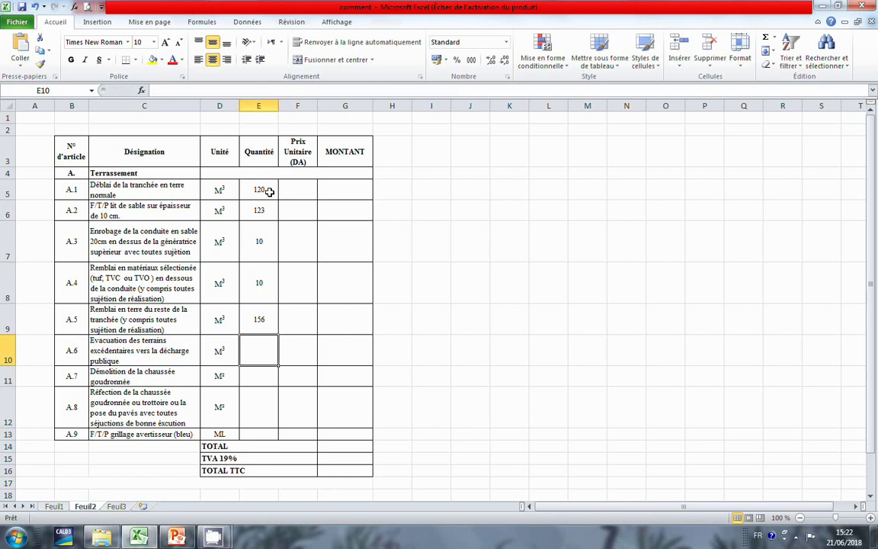
- Enter quantities 14, 190, 190 and 230 for items A.6–A.9
text(14)
key(Return)
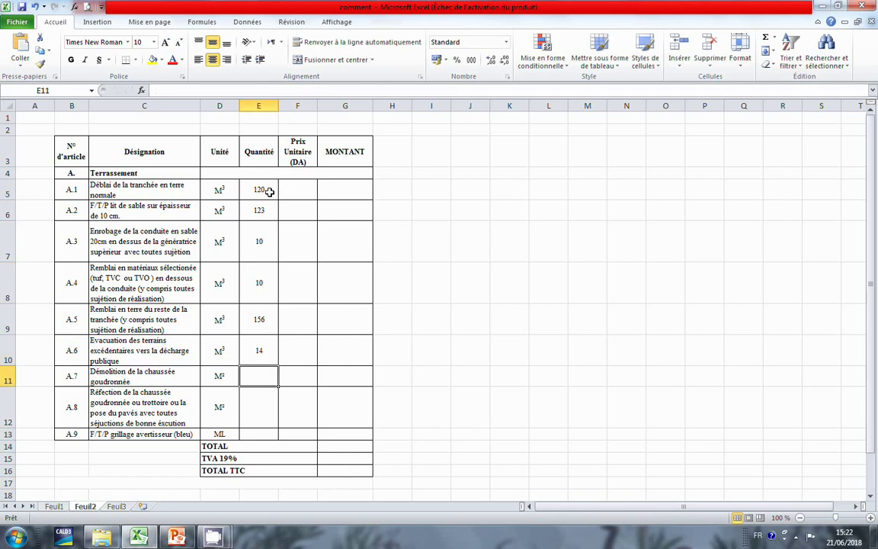
text(190)
key(Return)
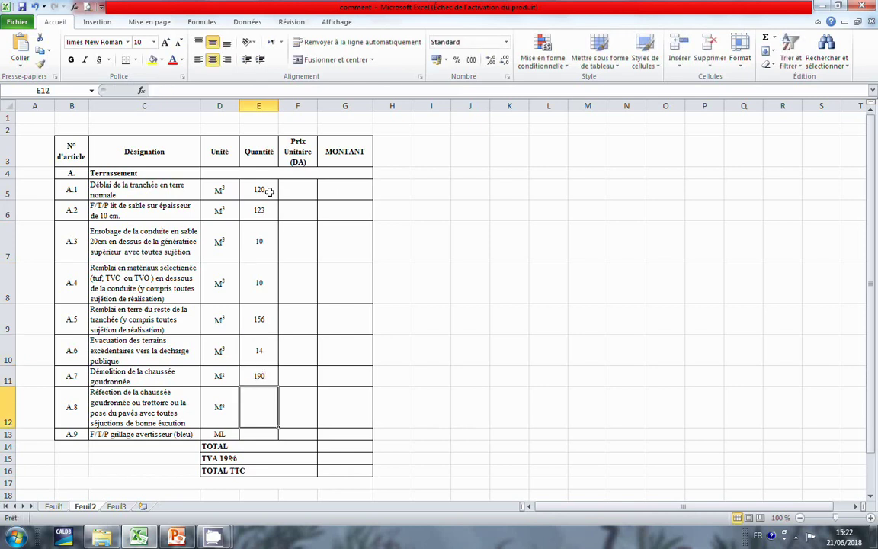
text(19)
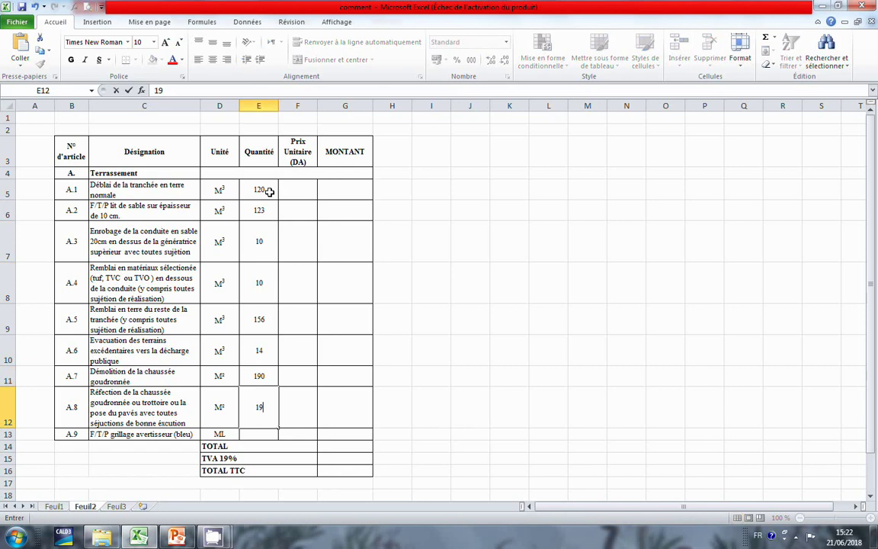
text(0)
key(Return)
text(230)
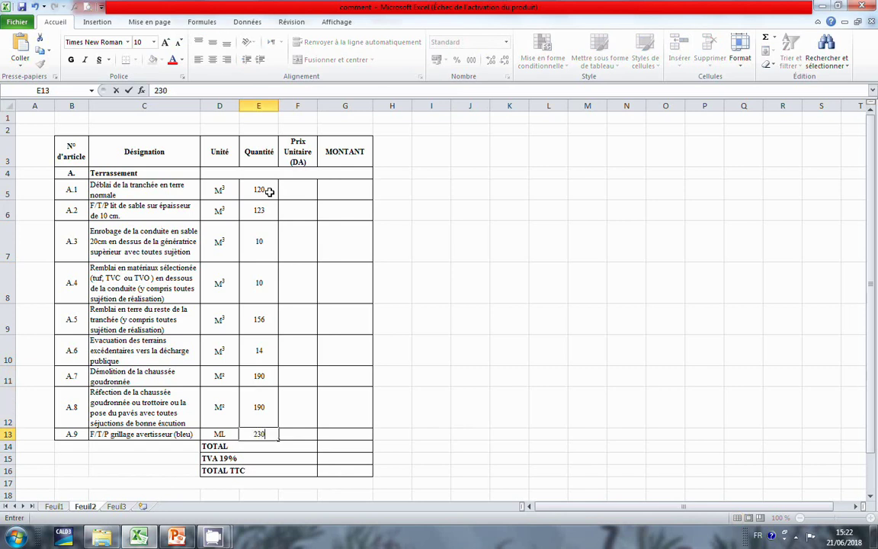
key(Return)
- Enter unit prices 160, 180, 190, 60 and 50 DA for A.1–A.5, starting at F5
click(294, 190)
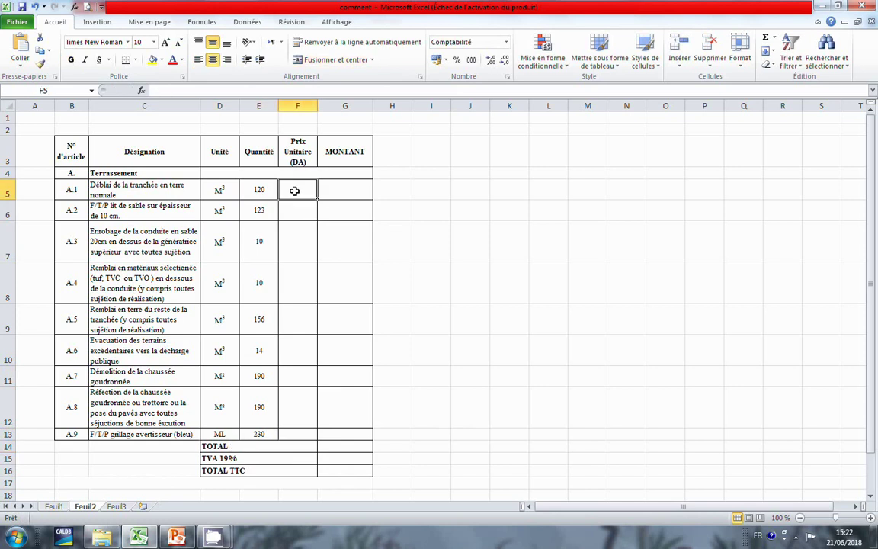
text(1)
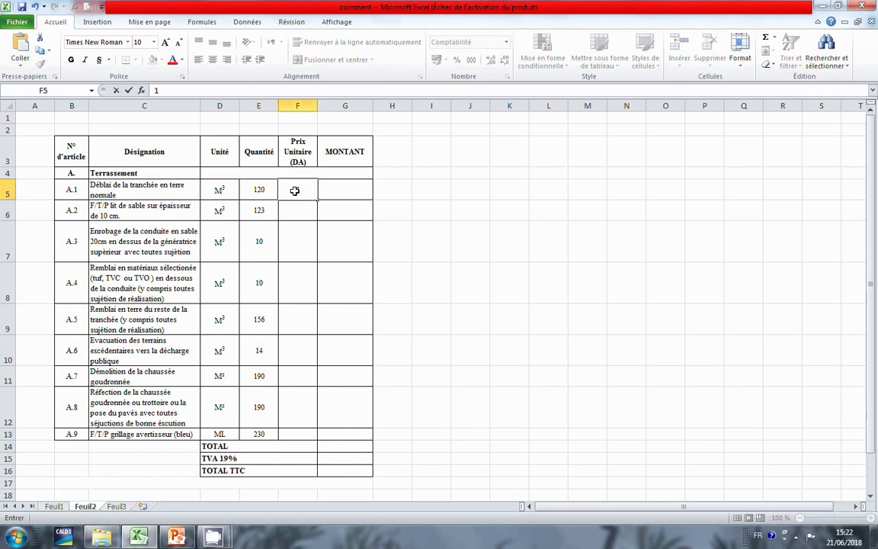
text(0)
text(0)
key(Return)
text(1)
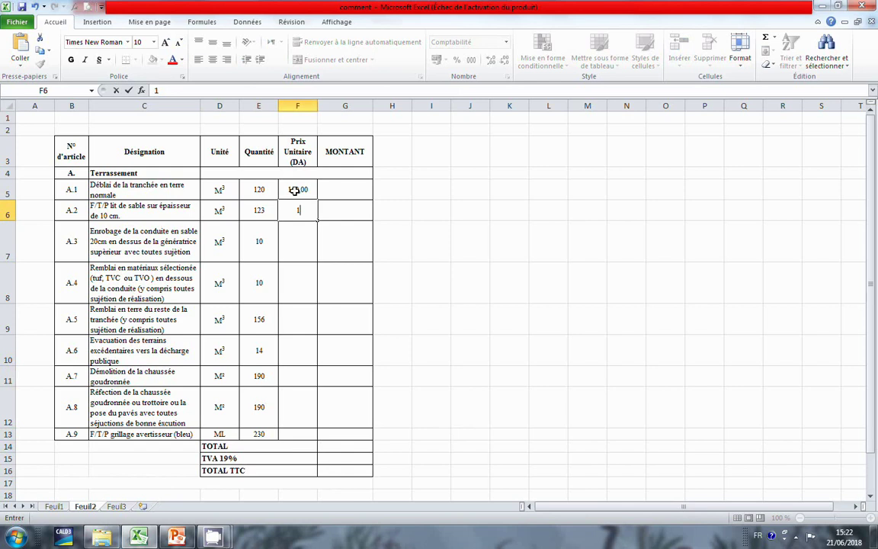
text(80)
key(Return)
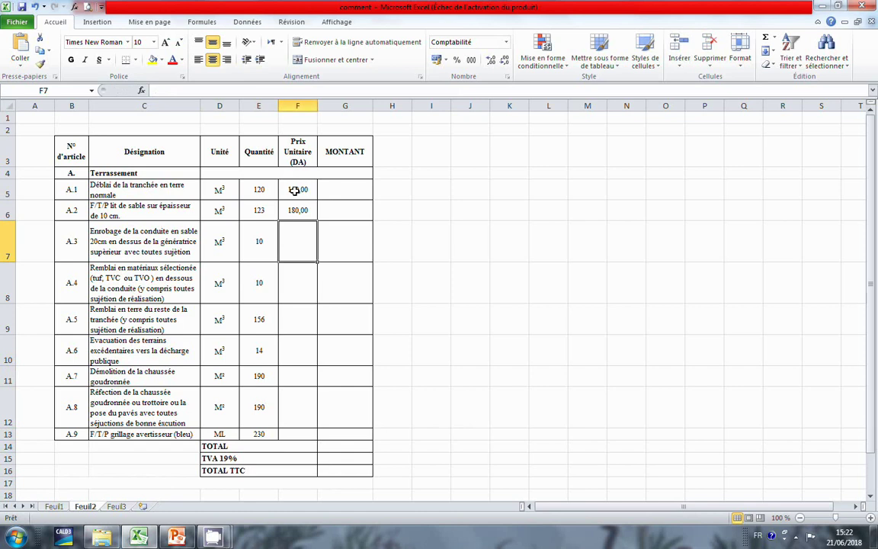
text(190)
key(Return)
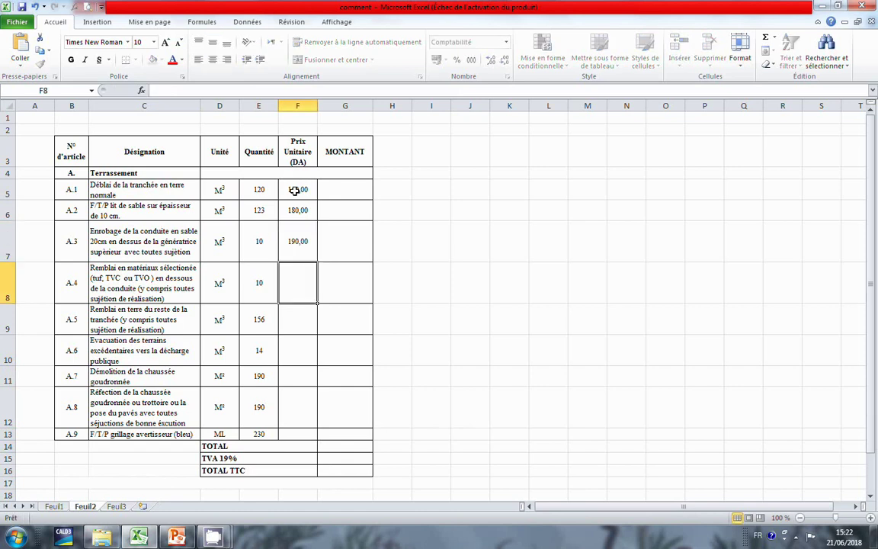
text(60)
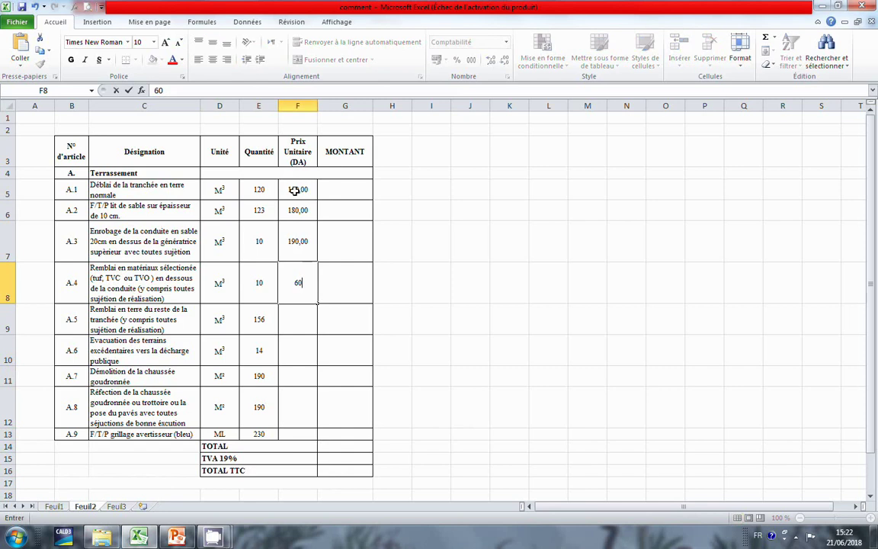
key(Return)
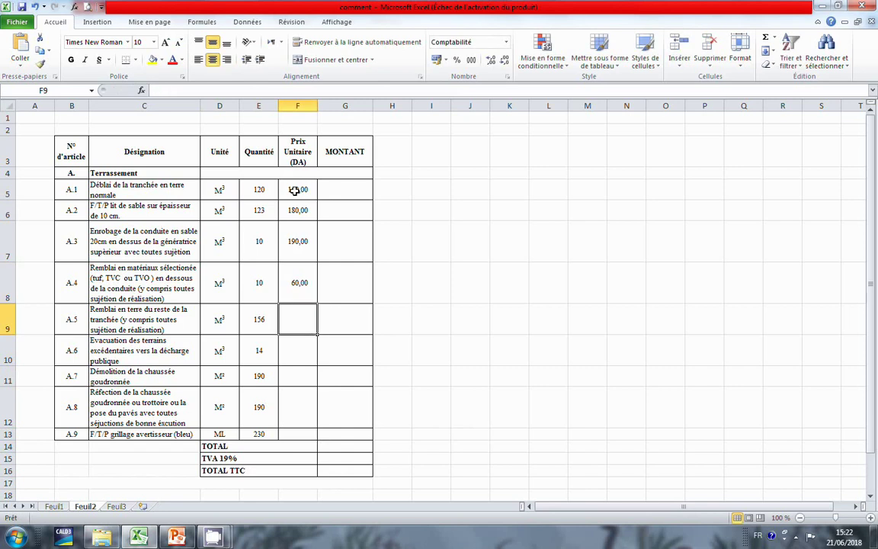
text(50)
key(Return)
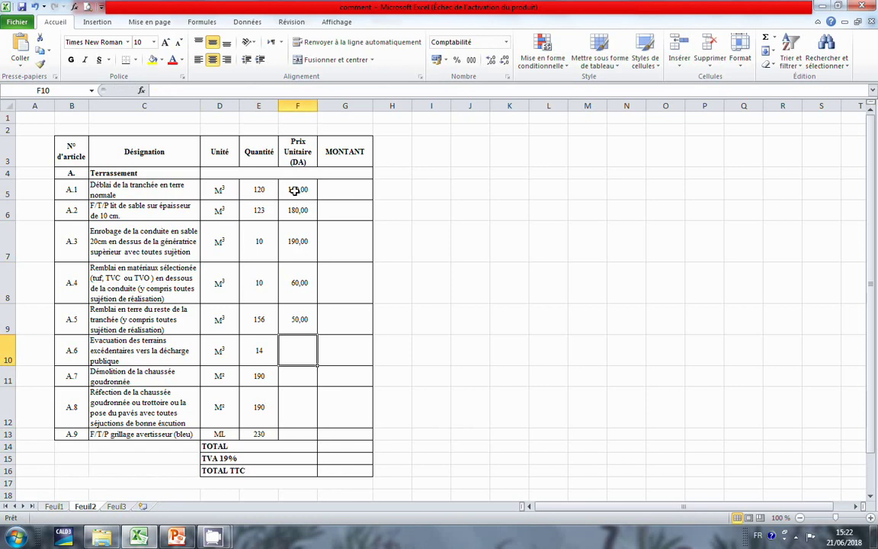
- Enter unit prices 70, 120, 120 and 35 DA for A.6–A.9
text(70)
key(Return)
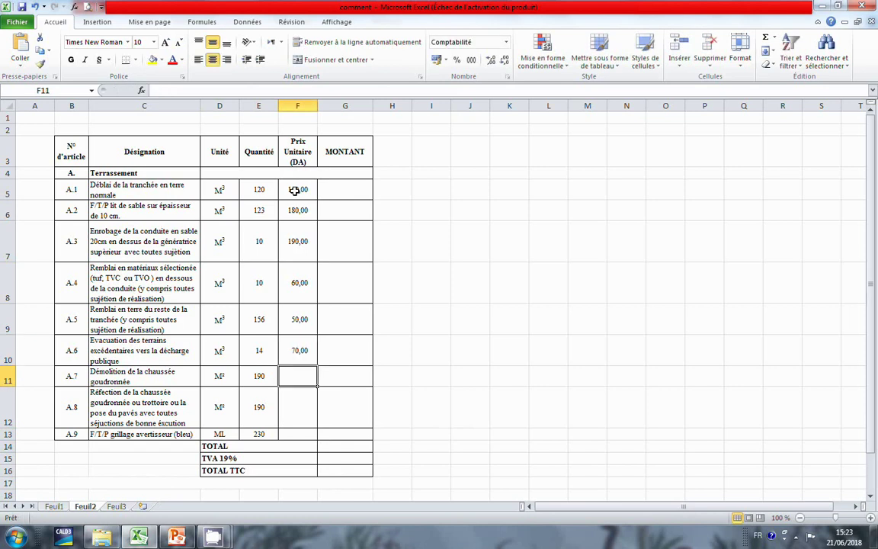
text(120)
key(Return)
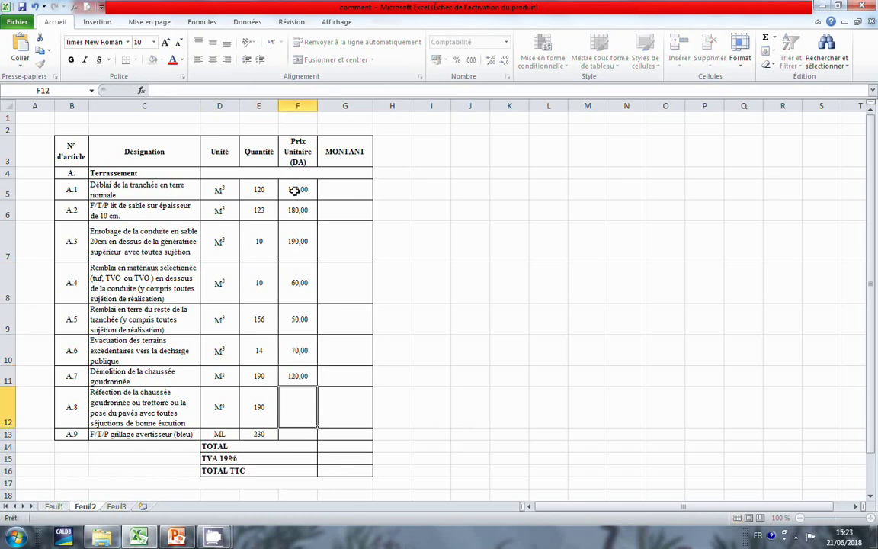
text(120)
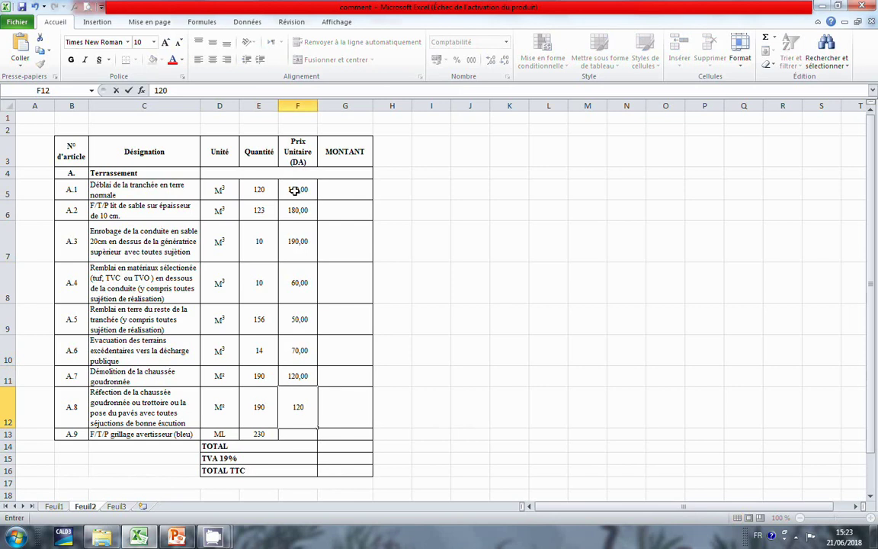
key(Return)
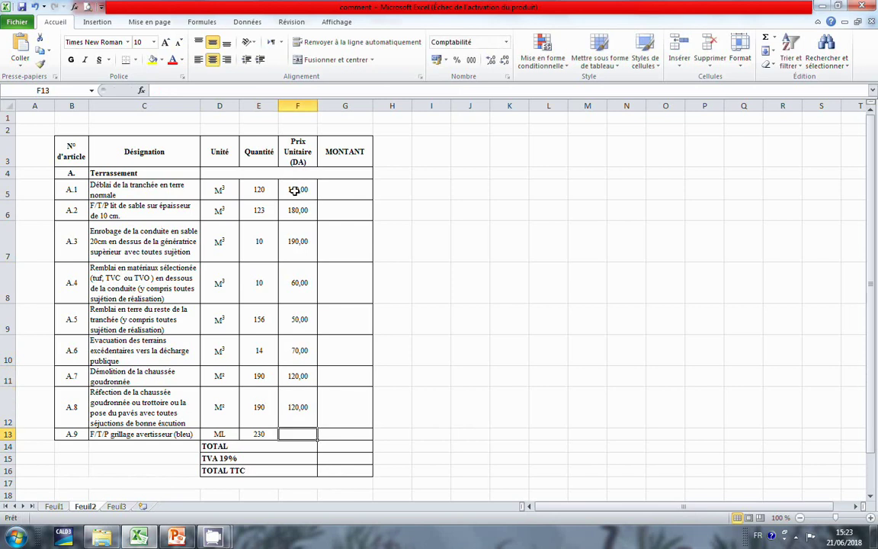
text(35)
key(Return)
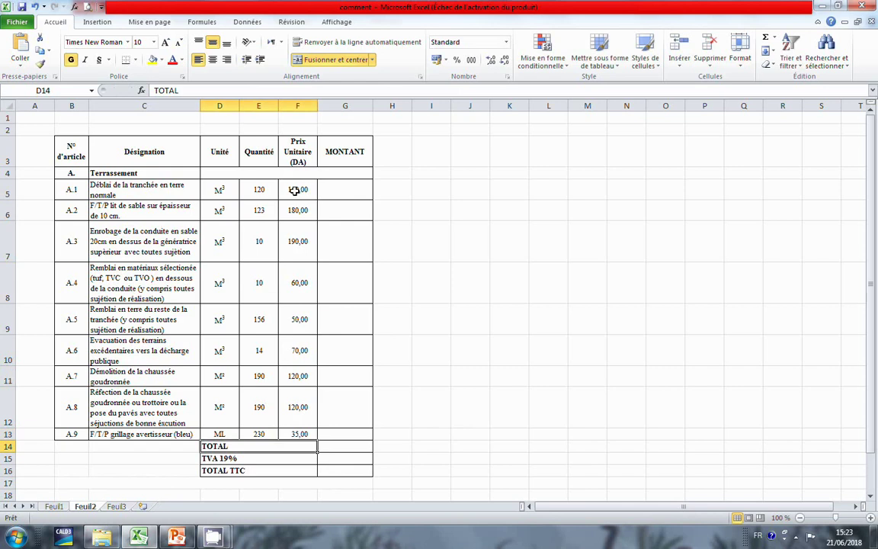
- Enter =E5*F5 in G5 so the A.1 MONTANT reads 19 200,00
click(345, 190)
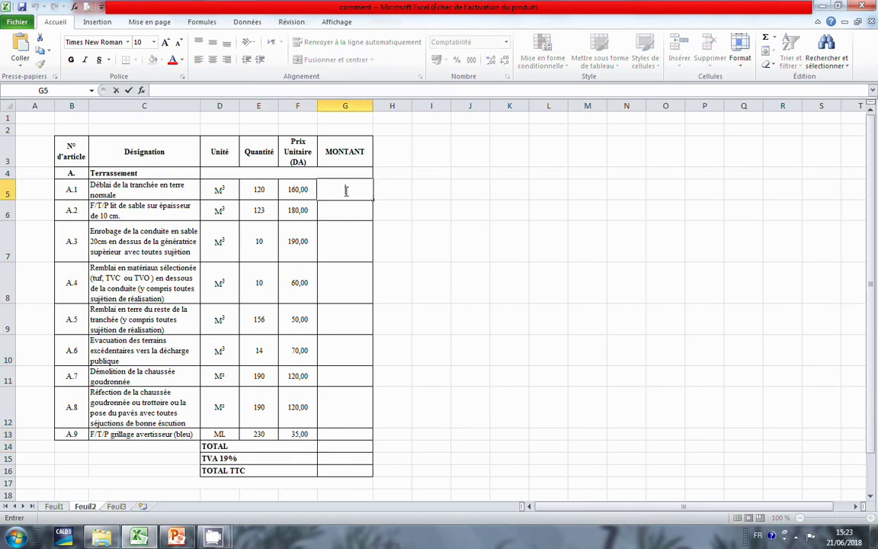
text(=)
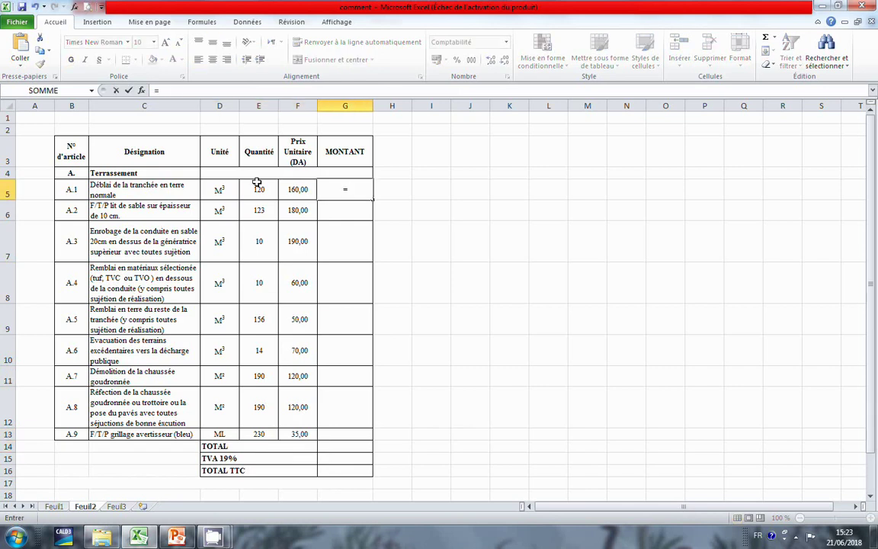
click(246, 193)
text(*)
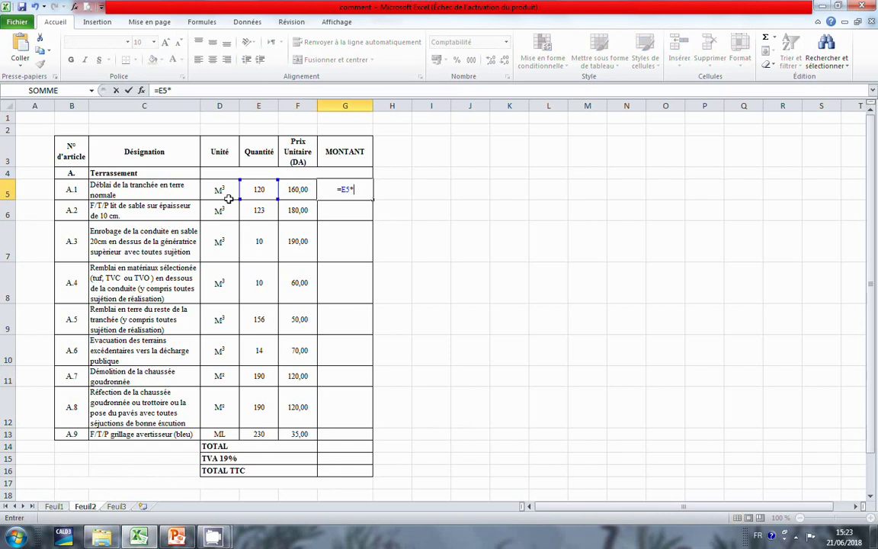
click(290, 192)
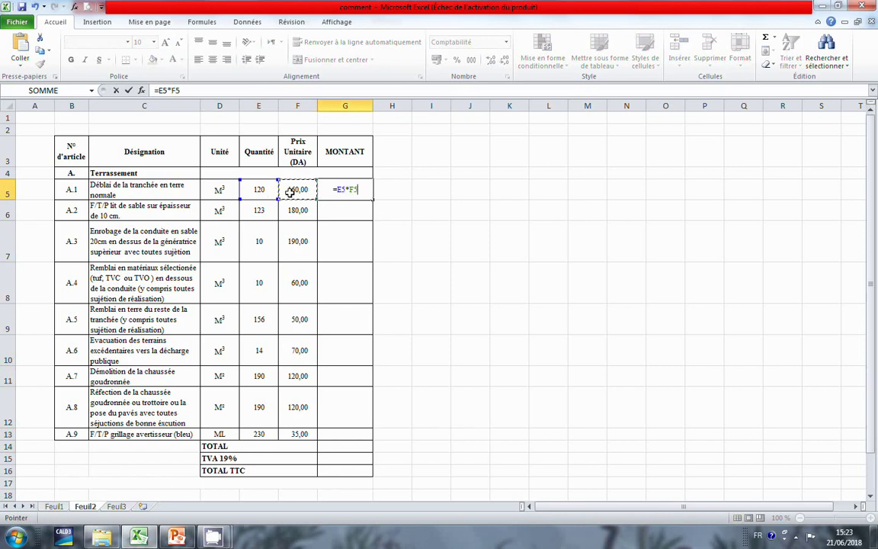
key(Return)
- Add the note 'c à dire 120x160' in I5 beside A.1
click(437, 195)
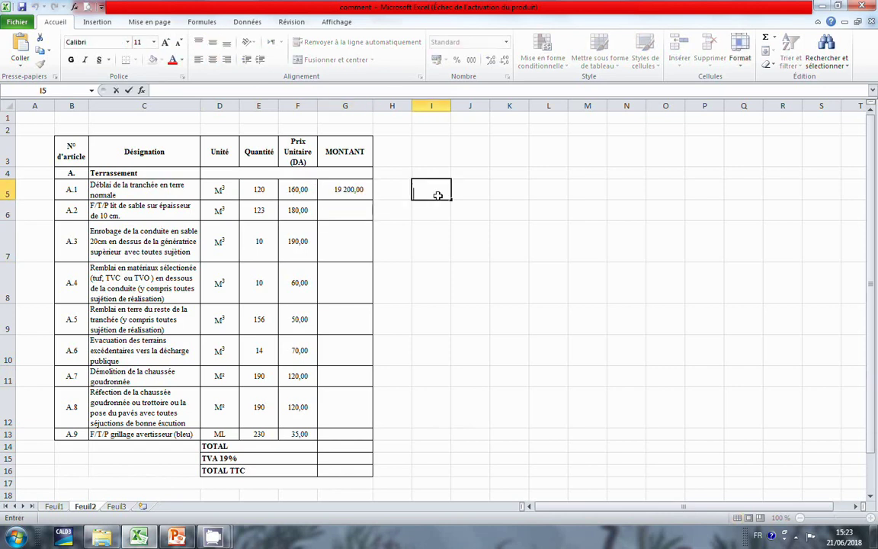
text(c)
text( à )
text(dire)
text( 1)
text(20)
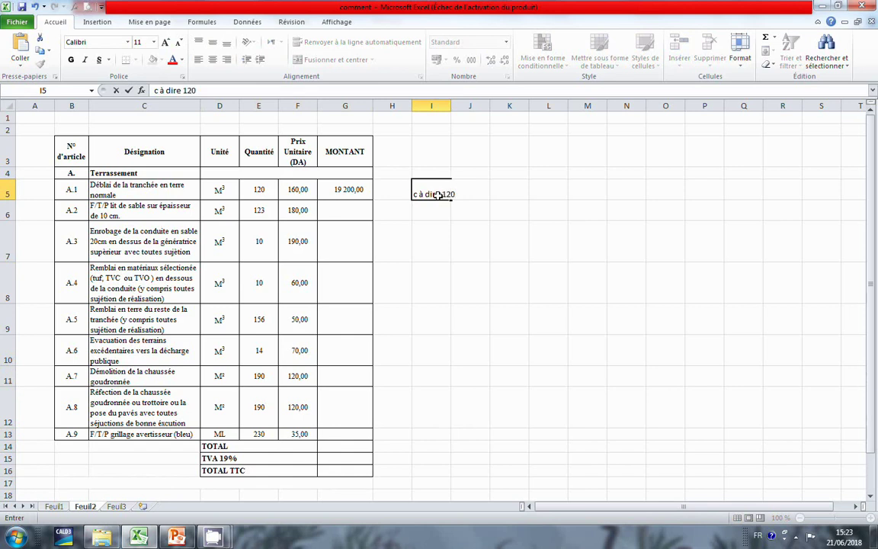
text(x1)
text(60)
key(Return)
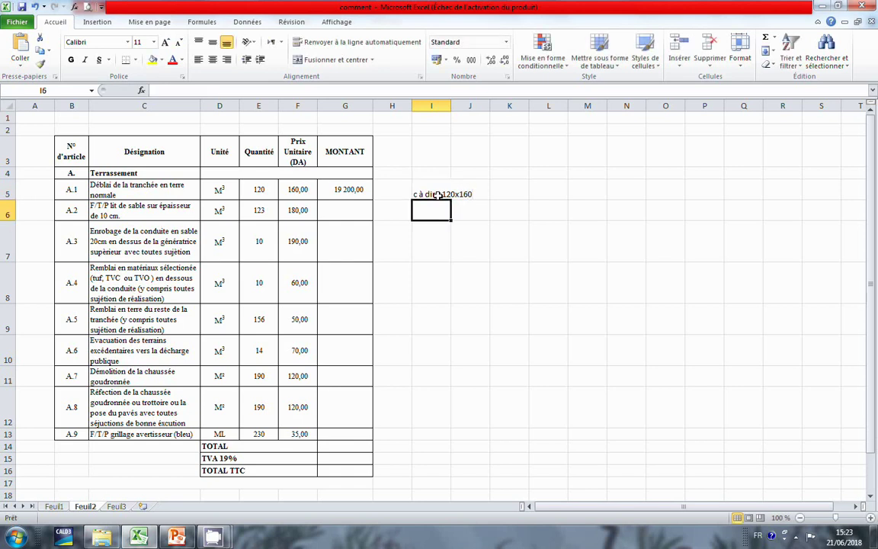
double_click(351, 212)
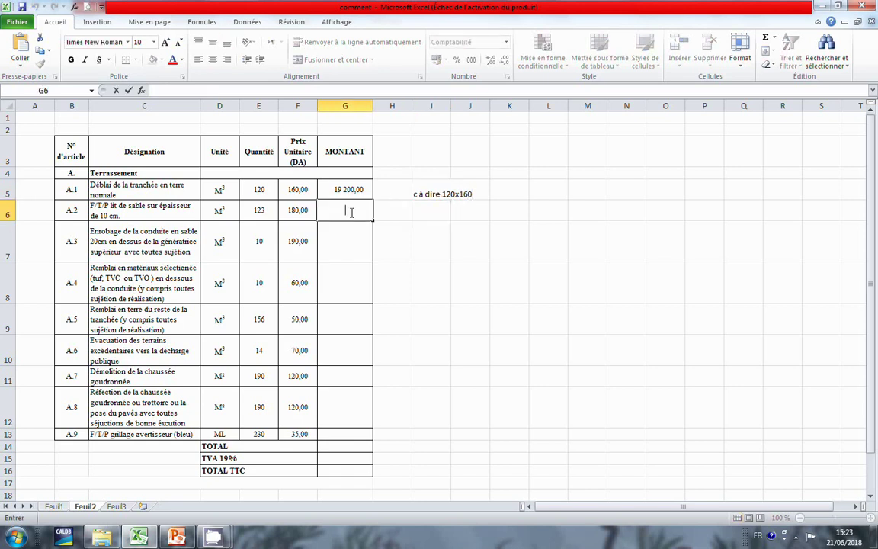
- Fill the G5 MONTANT formula down through G13 for items A.2–A.9
click(356, 191)
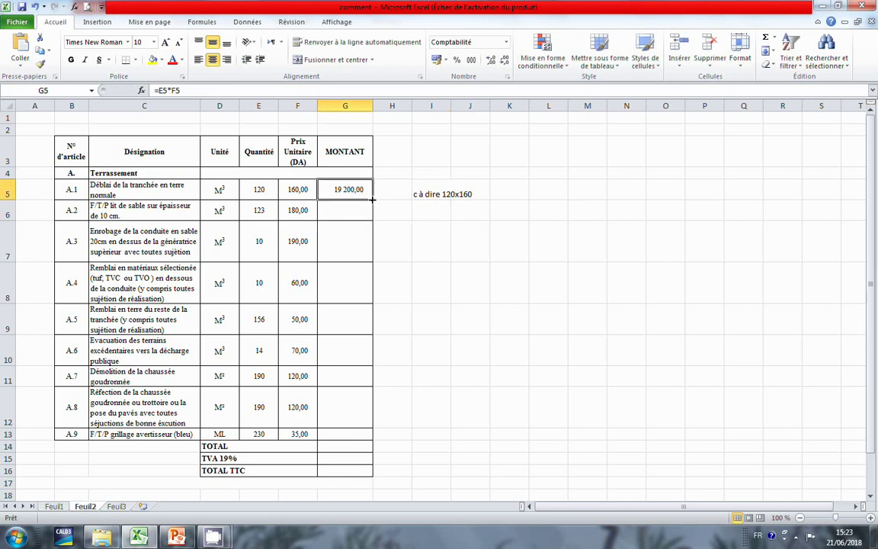
drag(373, 200, 369, 434)
click(511, 410)
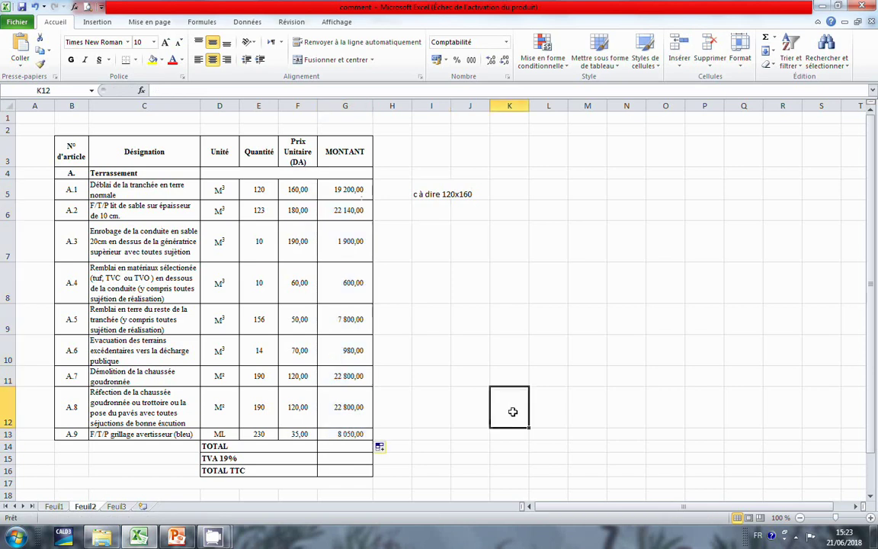
- Confirm G13 holds =E13*F13 and add the note 'c à dire 230x35' in I13
double_click(336, 435)
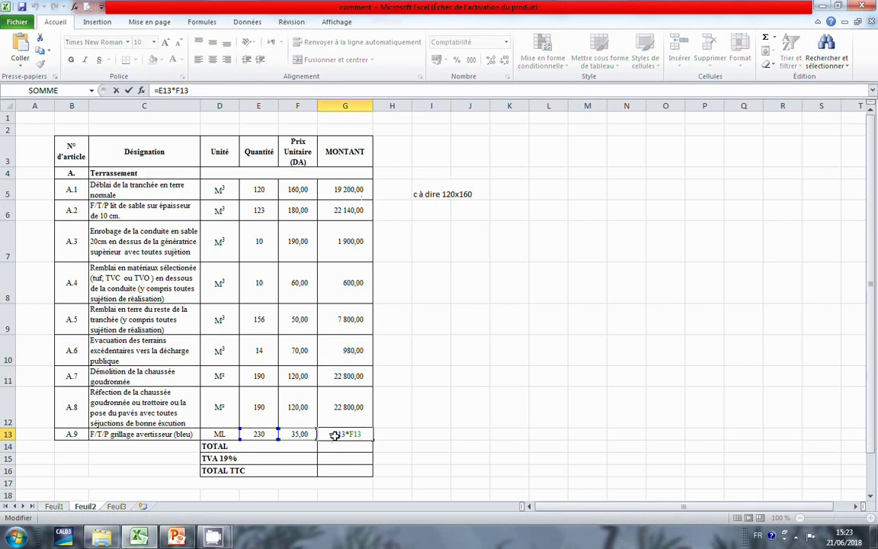
key(Return)
click(417, 435)
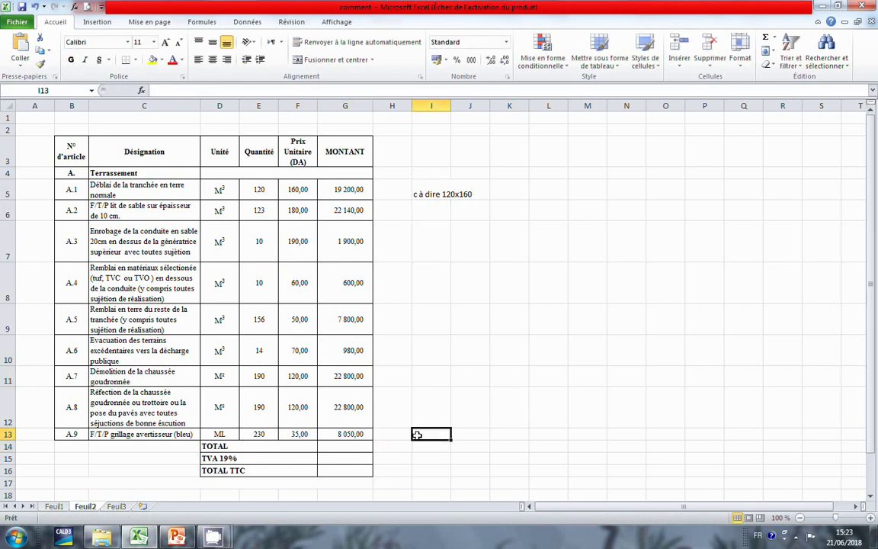
text(c)
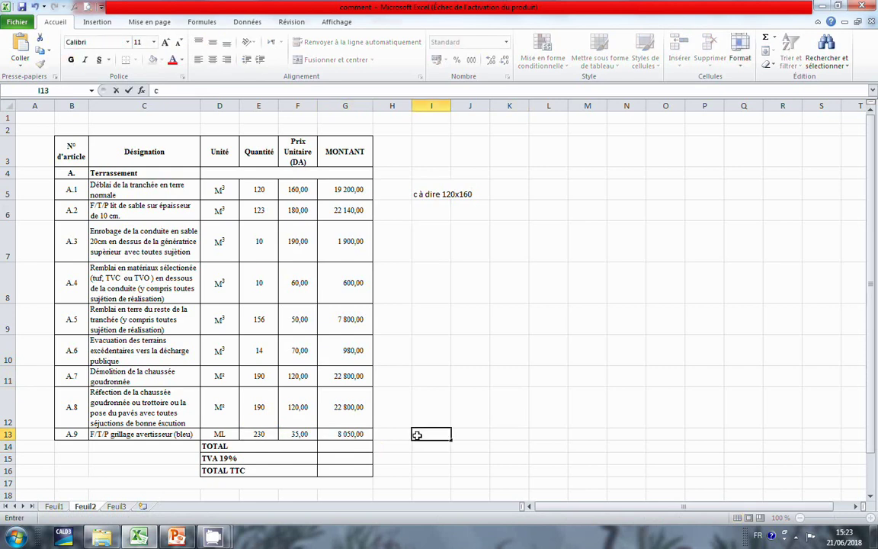
text( à dire)
text( 23)
text(0)
text(x35)
key(Return)
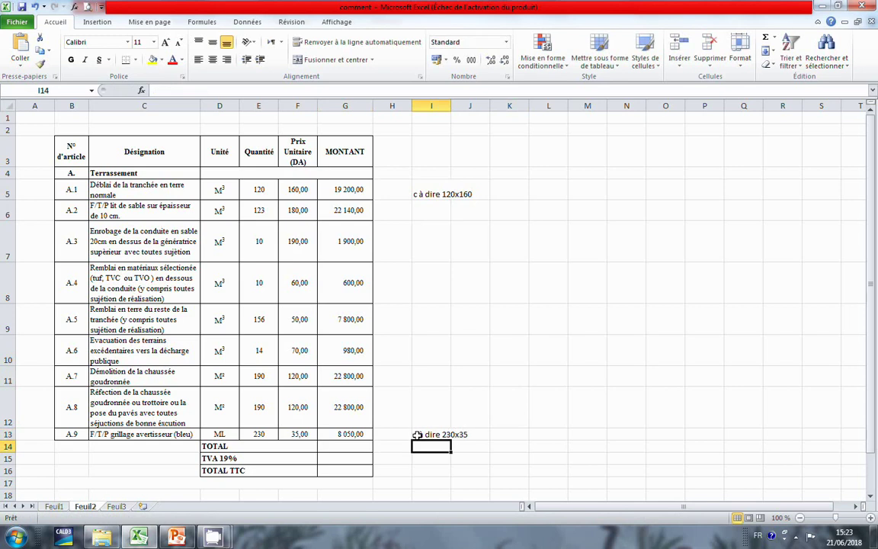
- Enter =SOMME(G5:G13) in G14 so the TOTAL shows 106 270,00
click(330, 448)
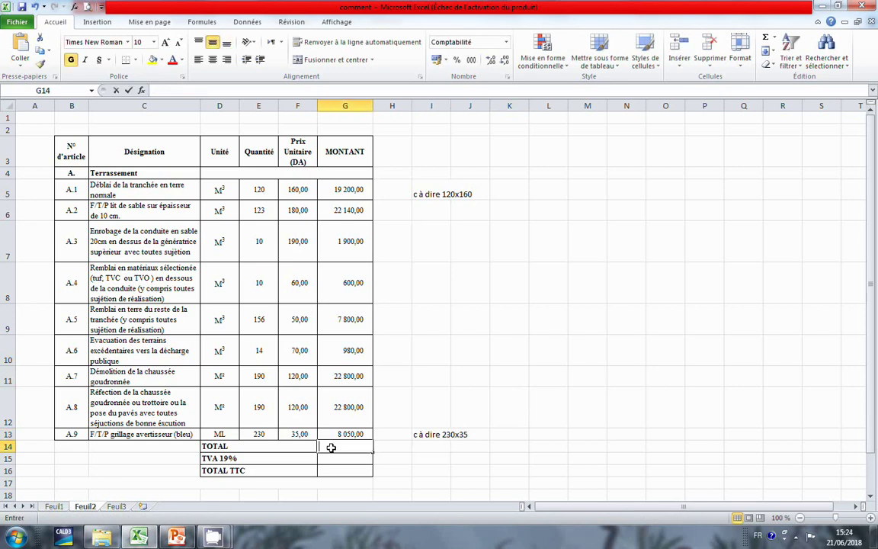
text(=)
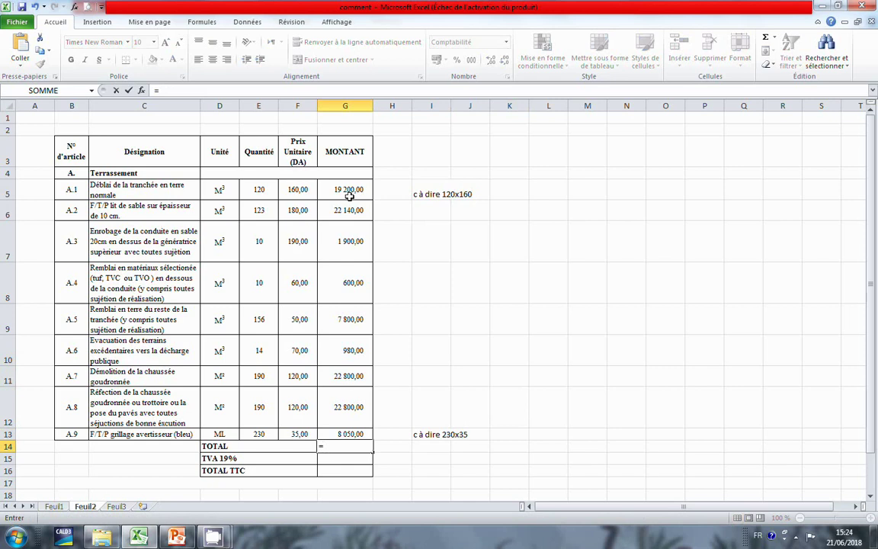
text(s)
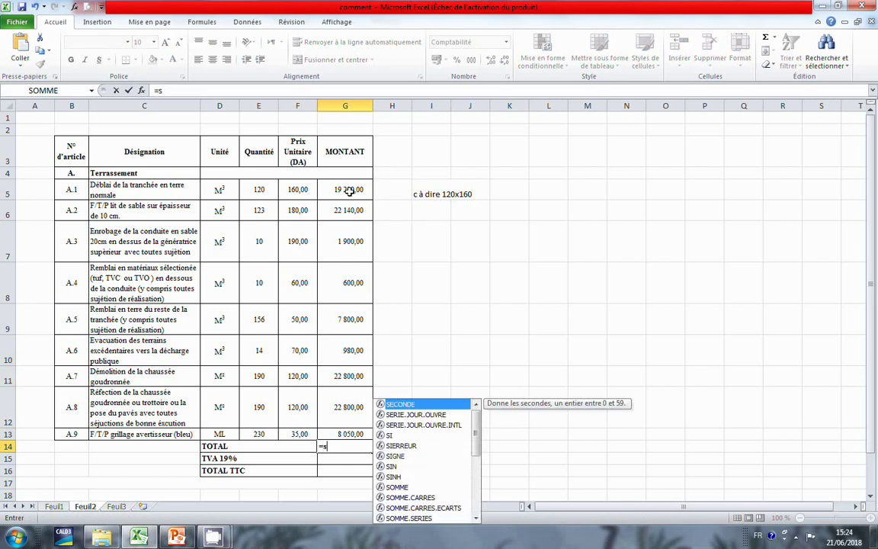
text(omm)
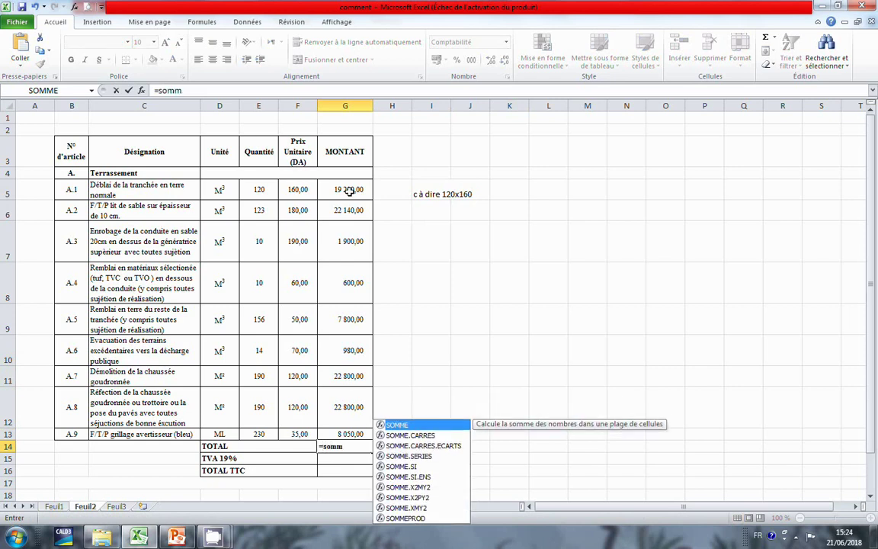
text(e)
double_click(383, 426)
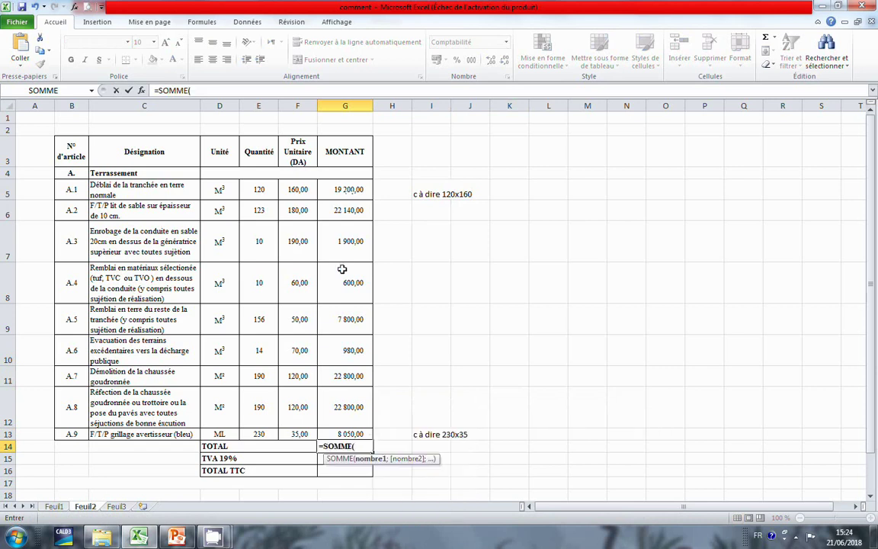
drag(348, 192, 348, 432)
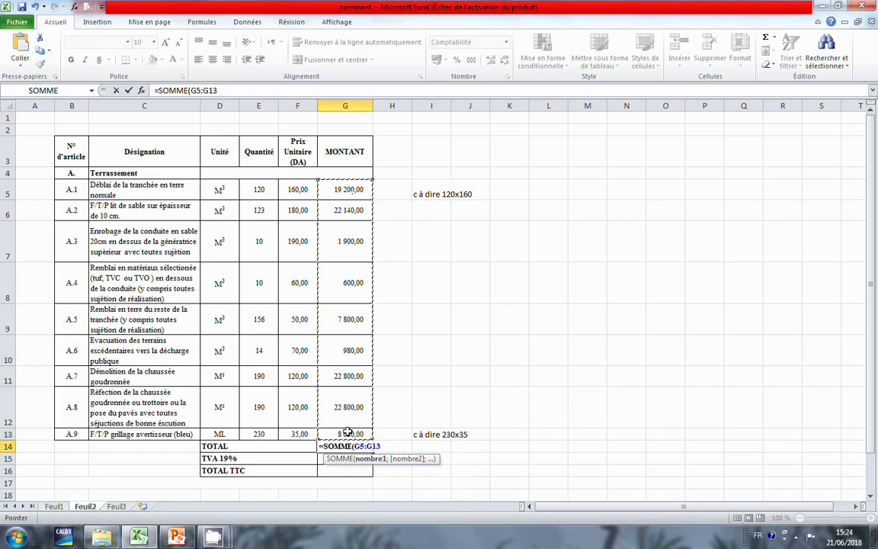
key(Return)
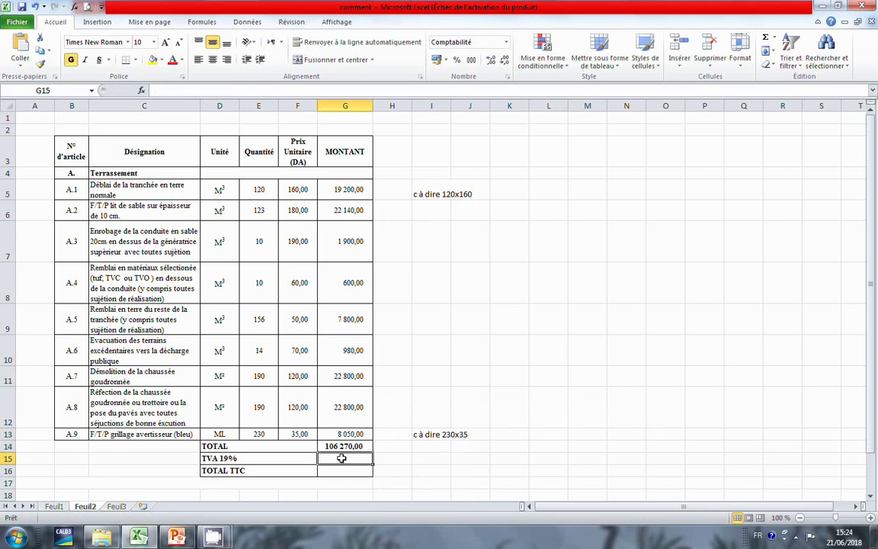
- Enter =G14*0,19 in G15 so TVA 19% shows 20 191,30
text(=)
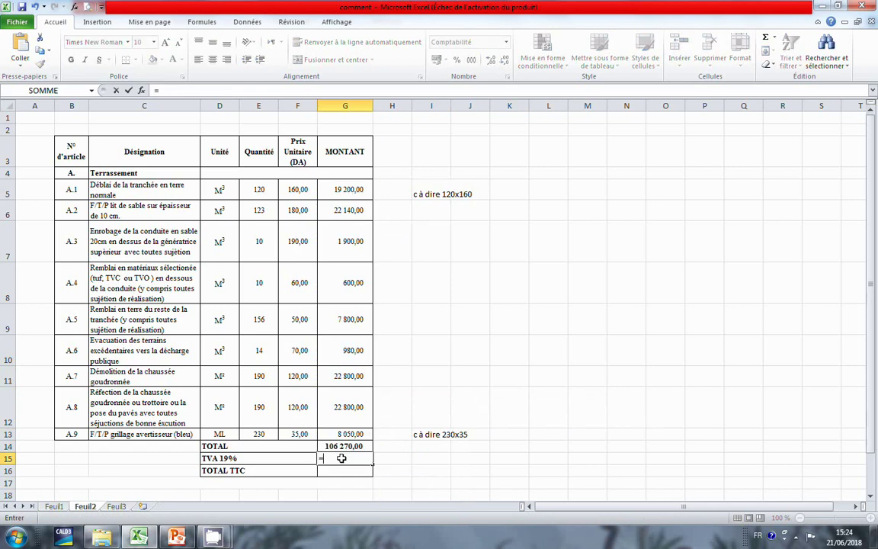
click(344, 446)
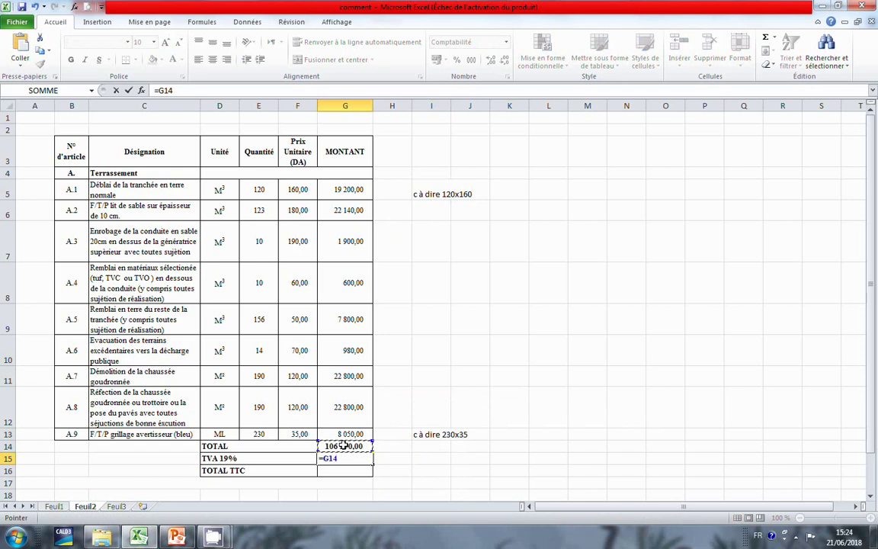
text(*)
text(1)
key(BackSpace)
text(0)
text(,19)
key(Return)
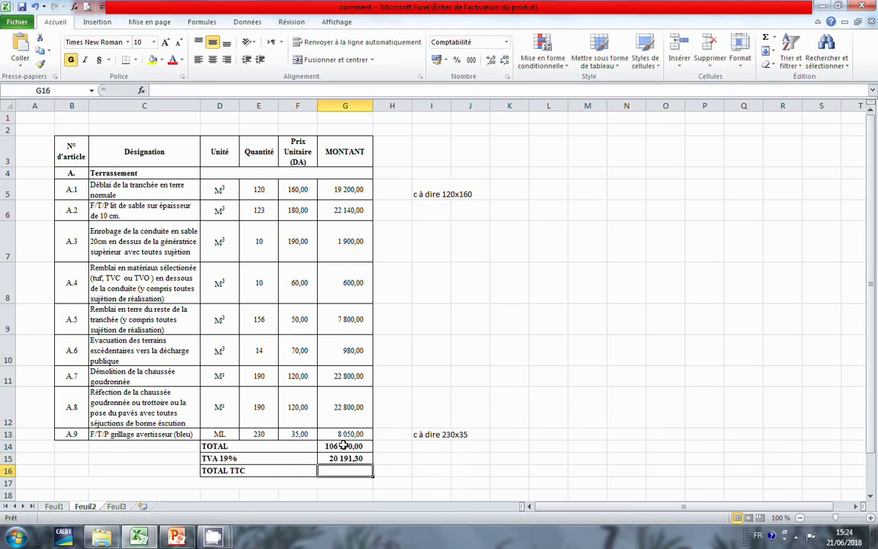
- Enter =G14+G15 in G16 so TOTAL TTC shows 126 461,30
text(=)
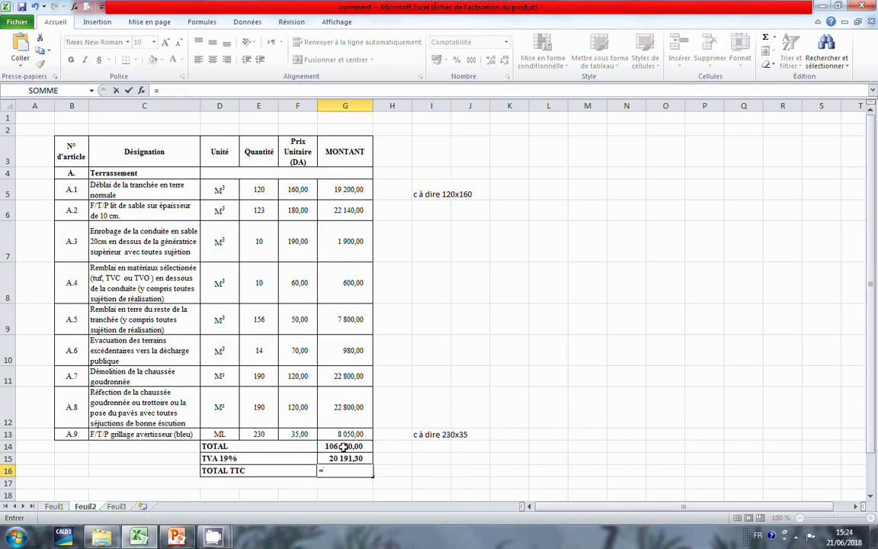
click(344, 445)
text(+)
click(343, 458)
key(Return)
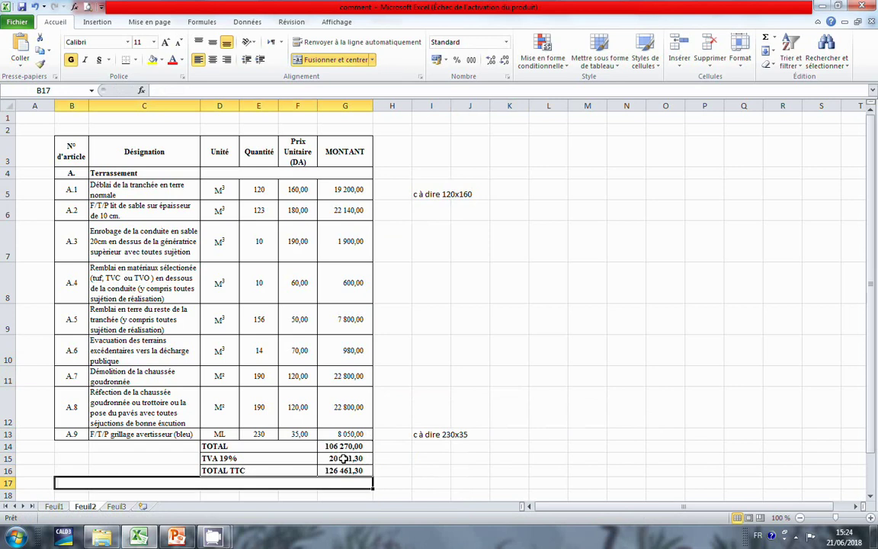
- In B17, paste the lead-in sentence and append 'cent vingt six mille quatre cent soixante et un et 30 centime'
scroll(244, 469, down, 1)
scroll(245, 466, down, 1)
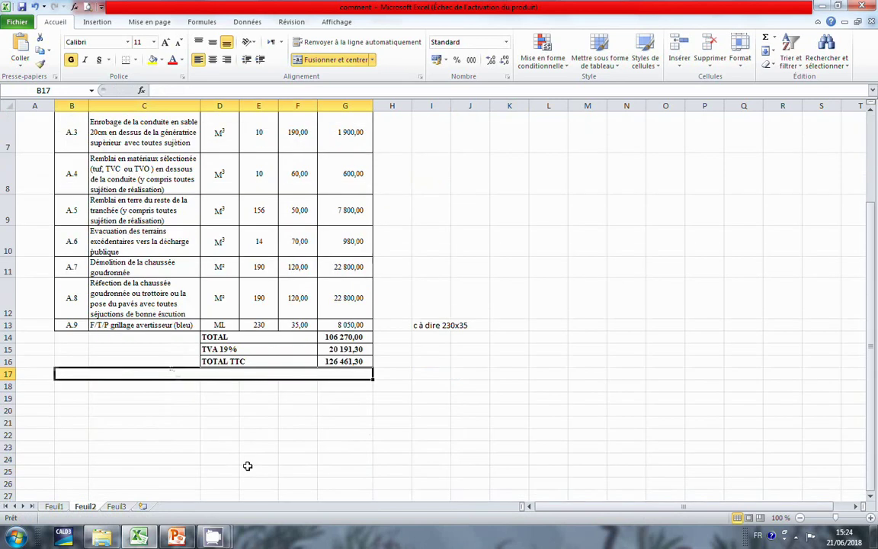
double_click(195, 372)
right_click(198, 375)
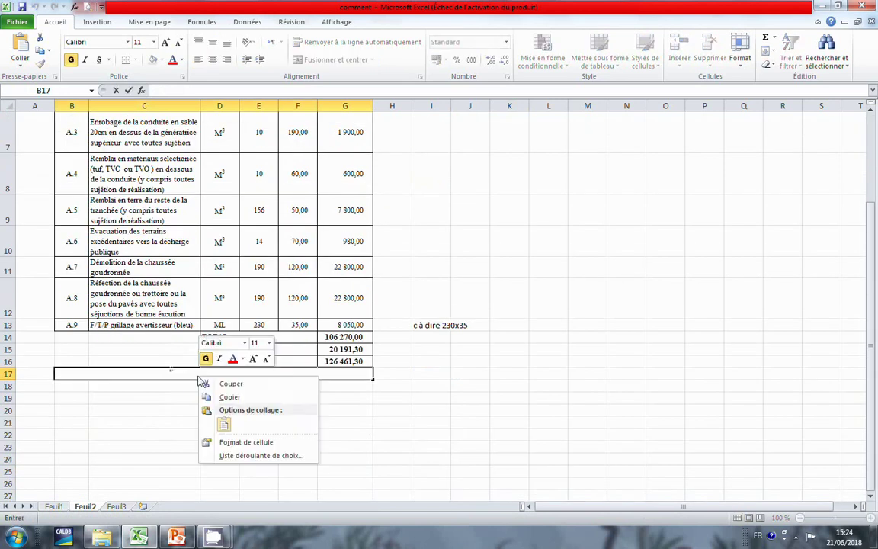
click(223, 423)
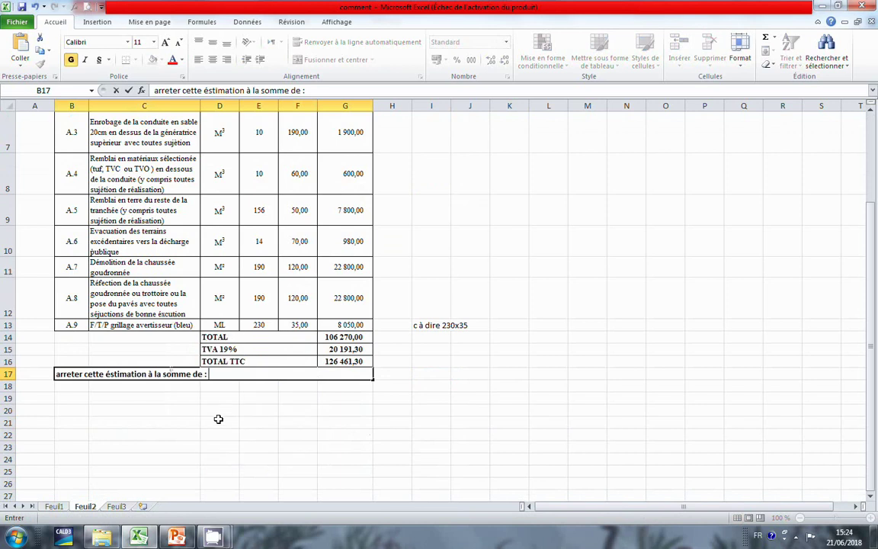
text(cent )
text(vingt)
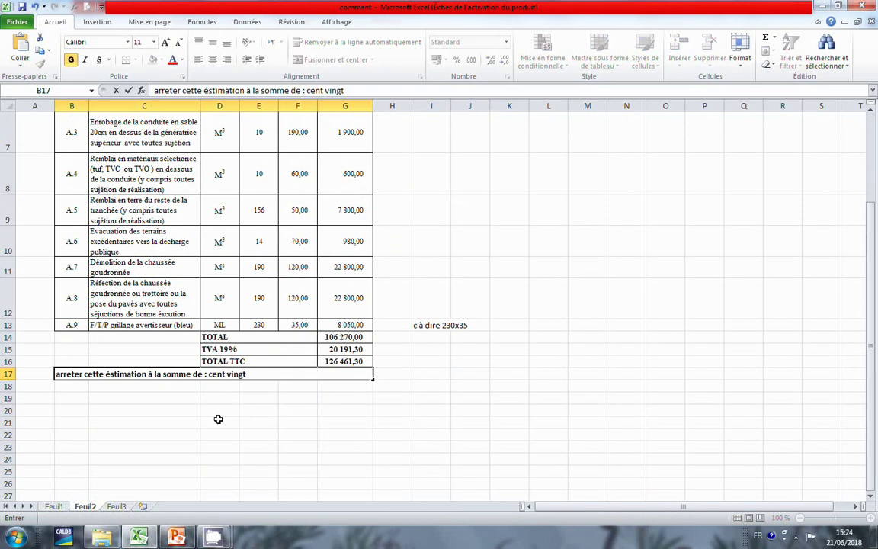
text( six mi)
text(lle)
text( q)
text(uatre c)
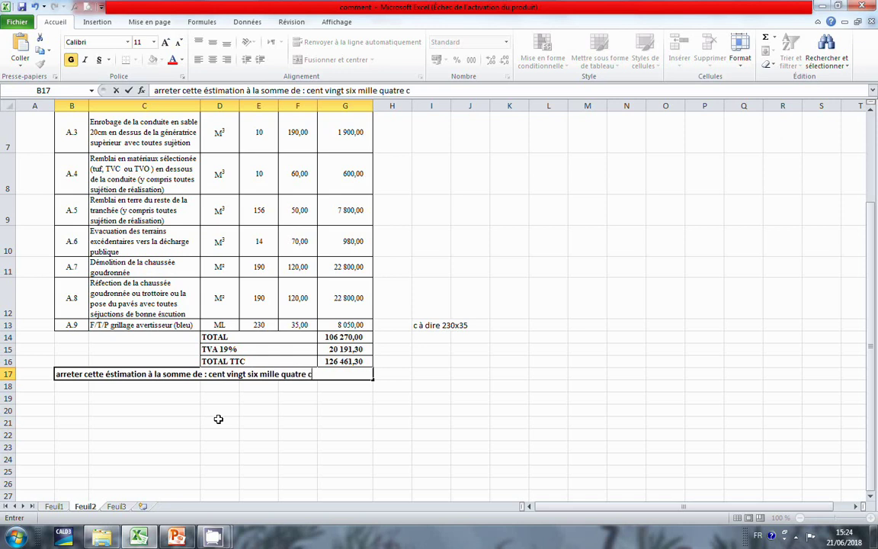
text(ent)
text( so)
text(ix)
text(a)
text(nte )
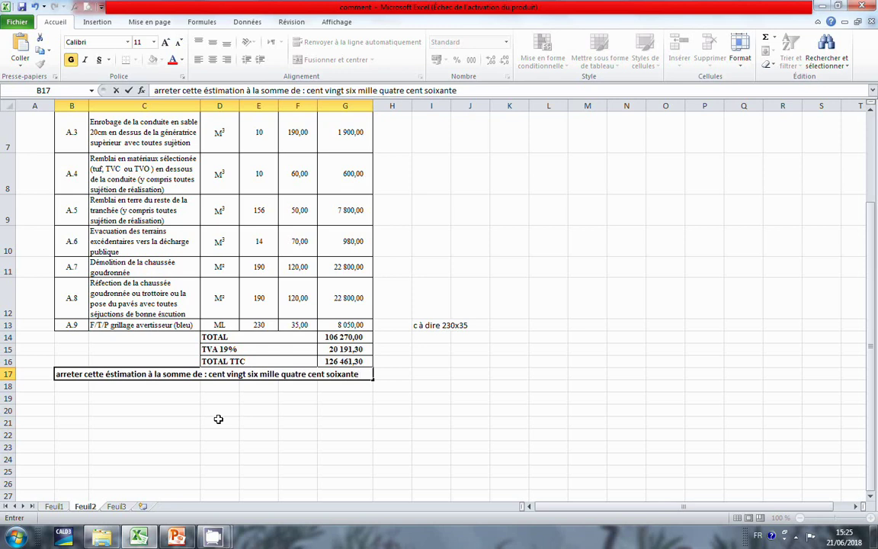
text(et)
text( un )
text(et)
text(30 cen)
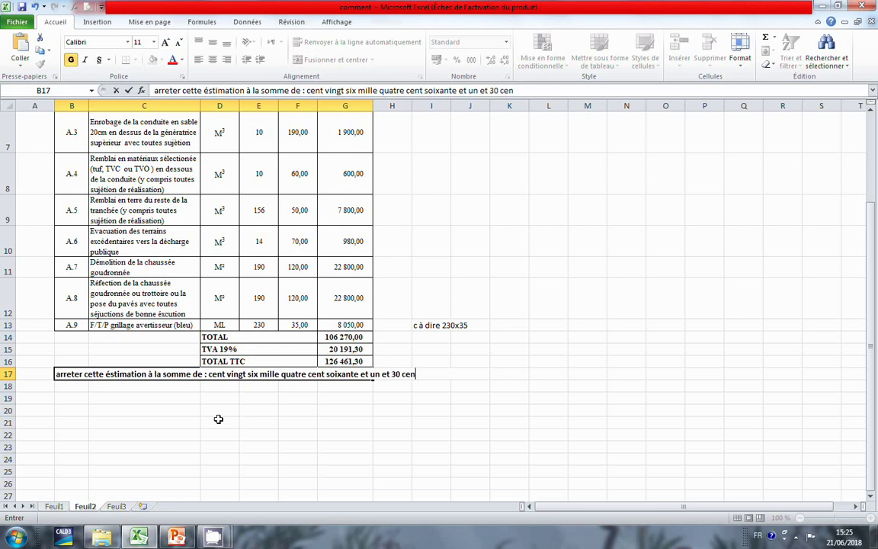
text(time)
key(Return)
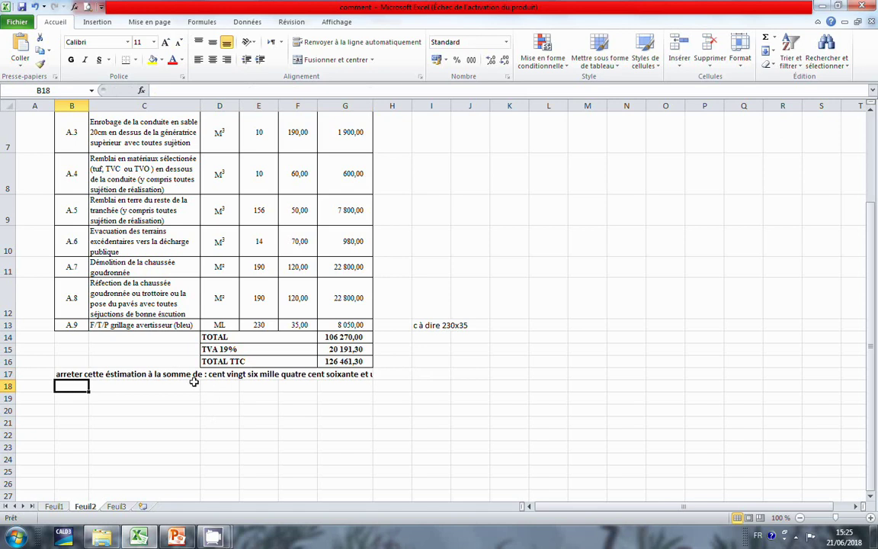
- Unmerge B17:K17 so the full amount-in-words sentence displays through 'et 30 centime'
click(192, 374)
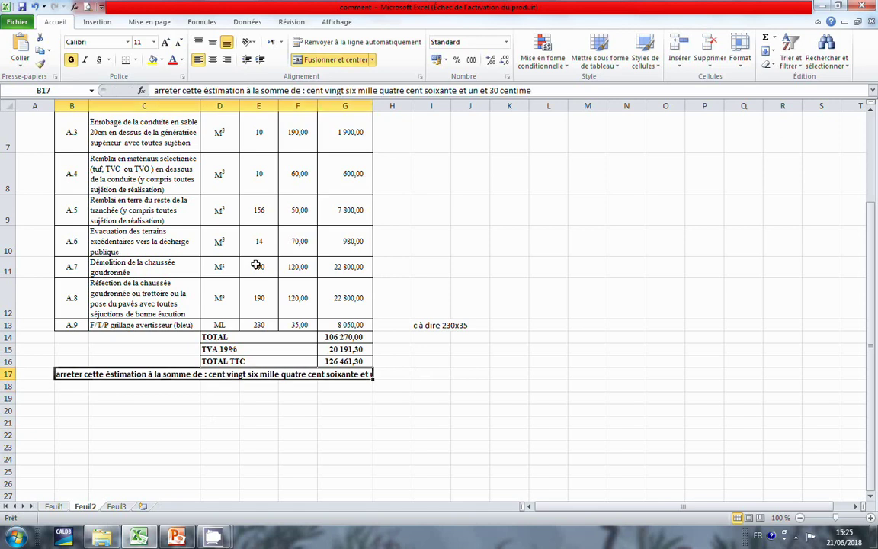
click(357, 42)
click(290, 41)
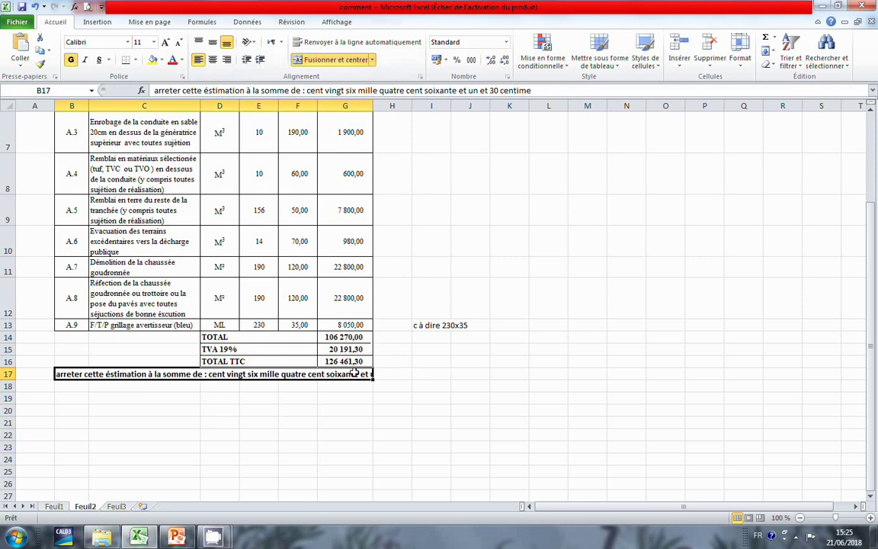
drag(383, 371, 525, 373)
click(329, 60)
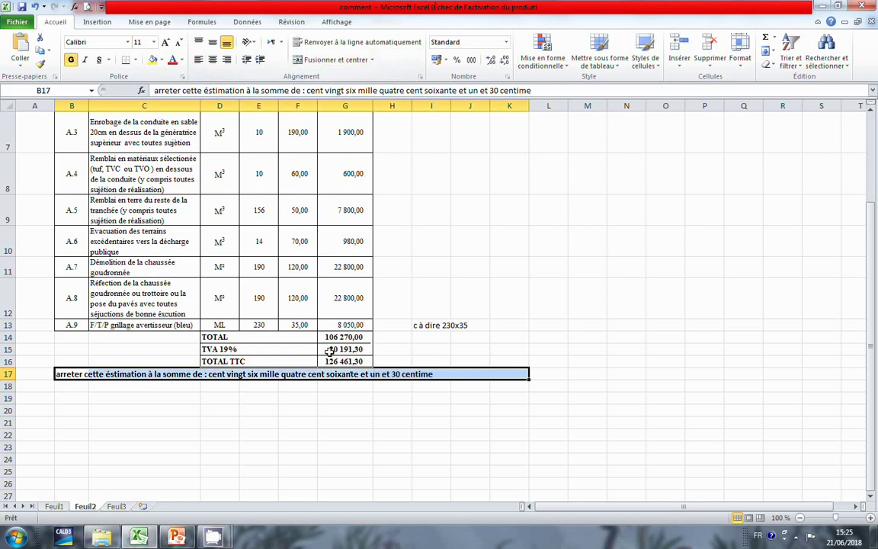
click(343, 408)
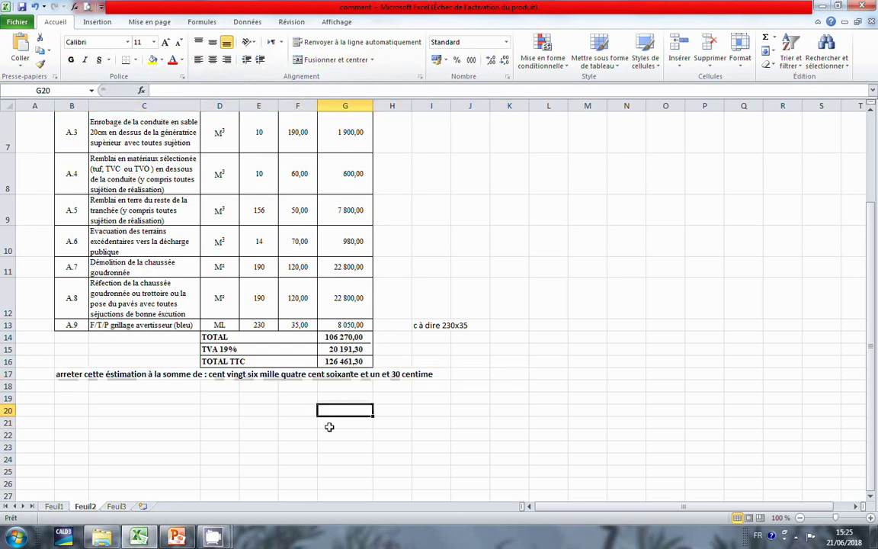
click(20, 6)
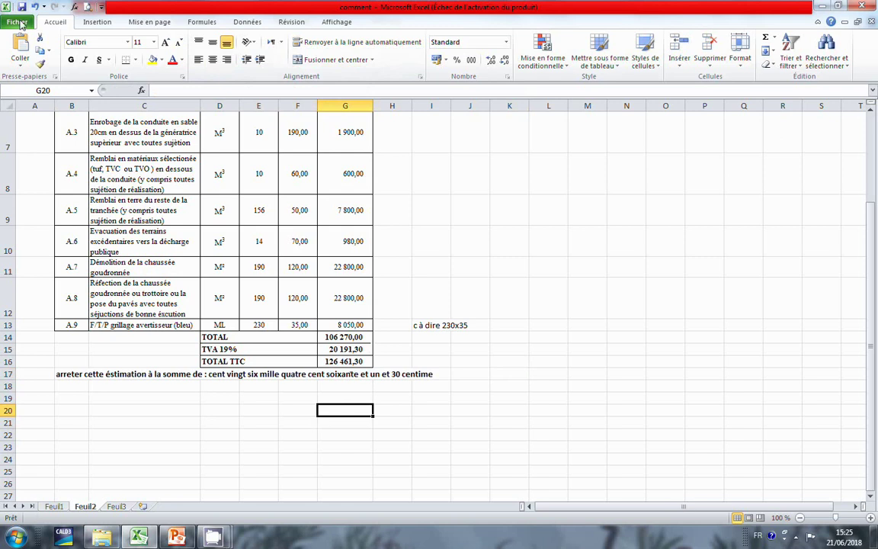